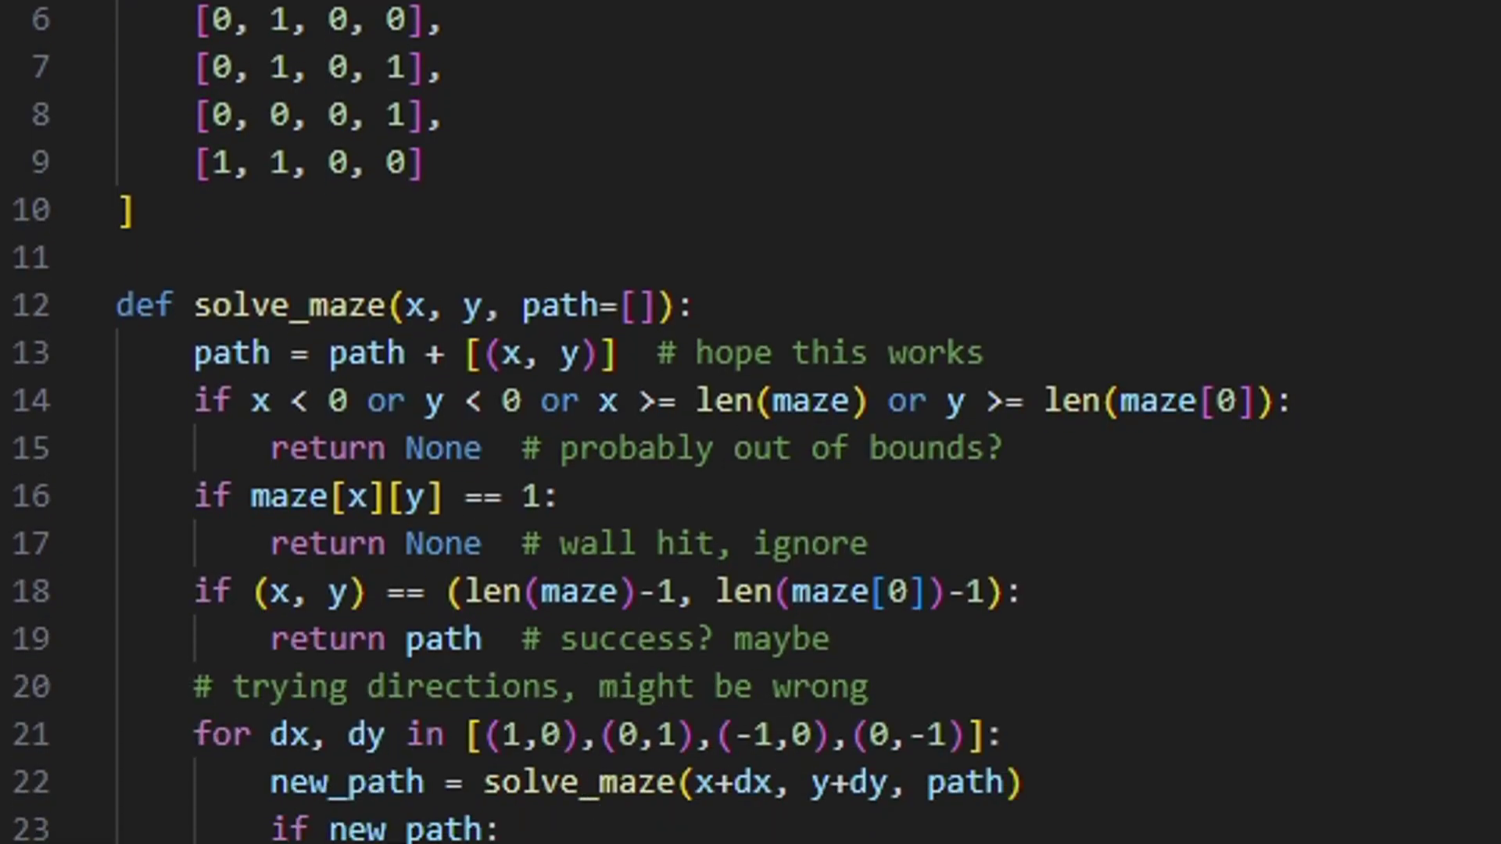
type("python3 maze_solver.py")
- Run maze_solver.py in the terminal to print its path from (0, 0) to (3, 3)
key("Return")
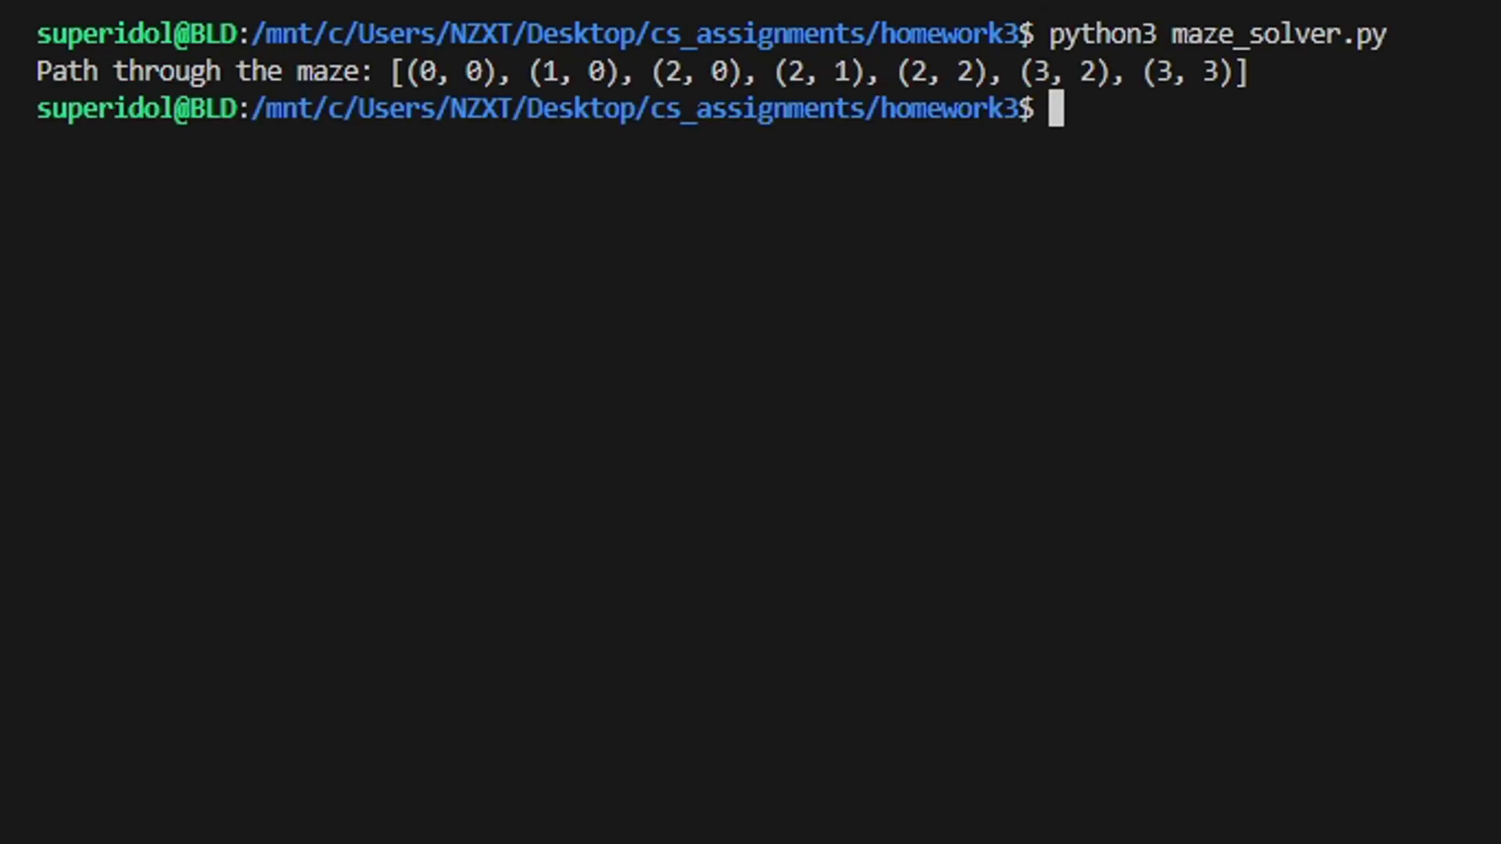
type("World!")
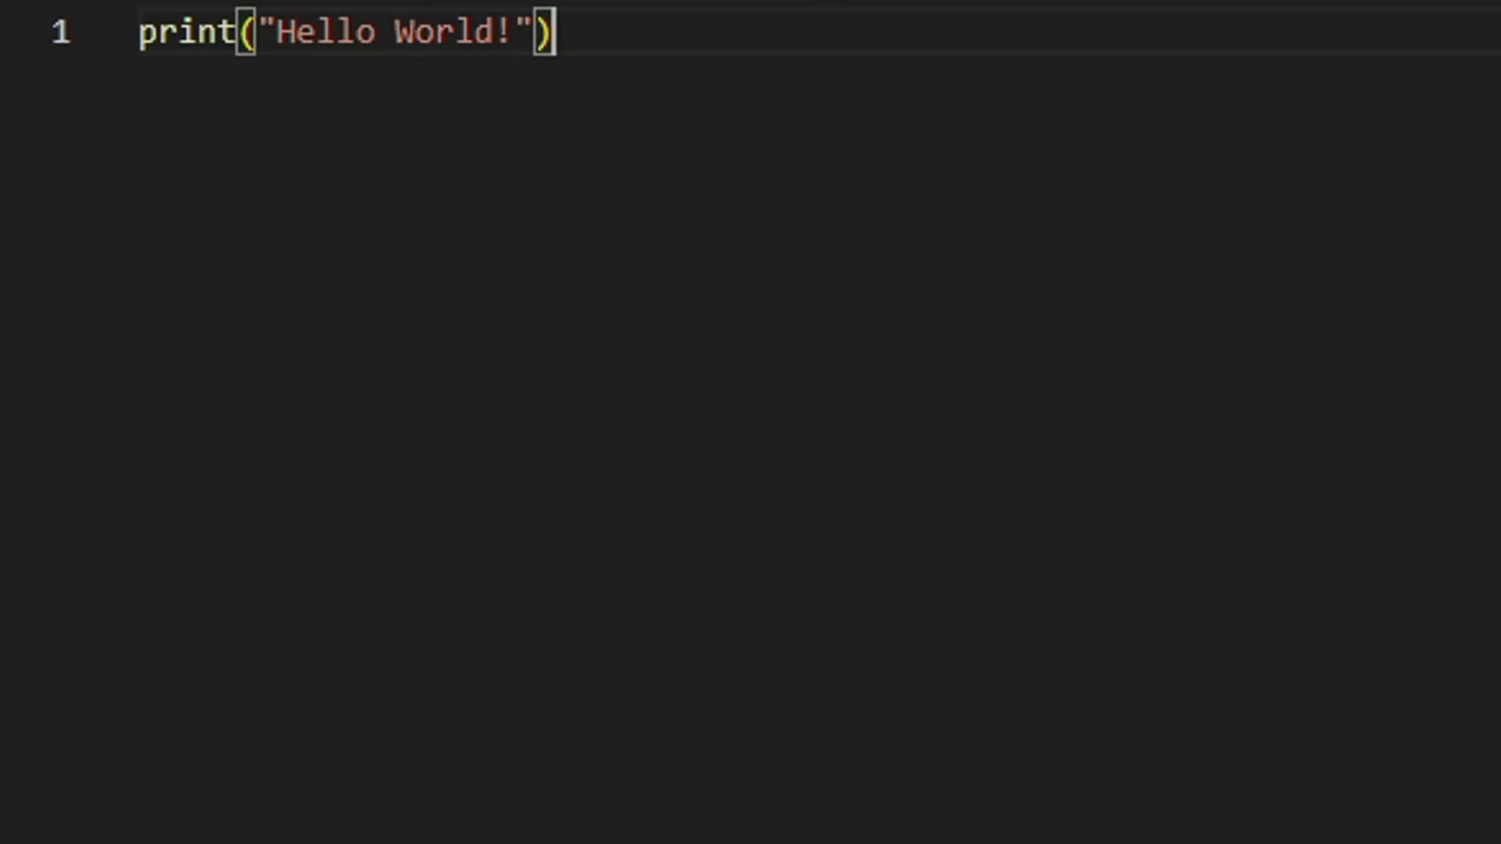
type("p")
type("ython3 helloworld.")
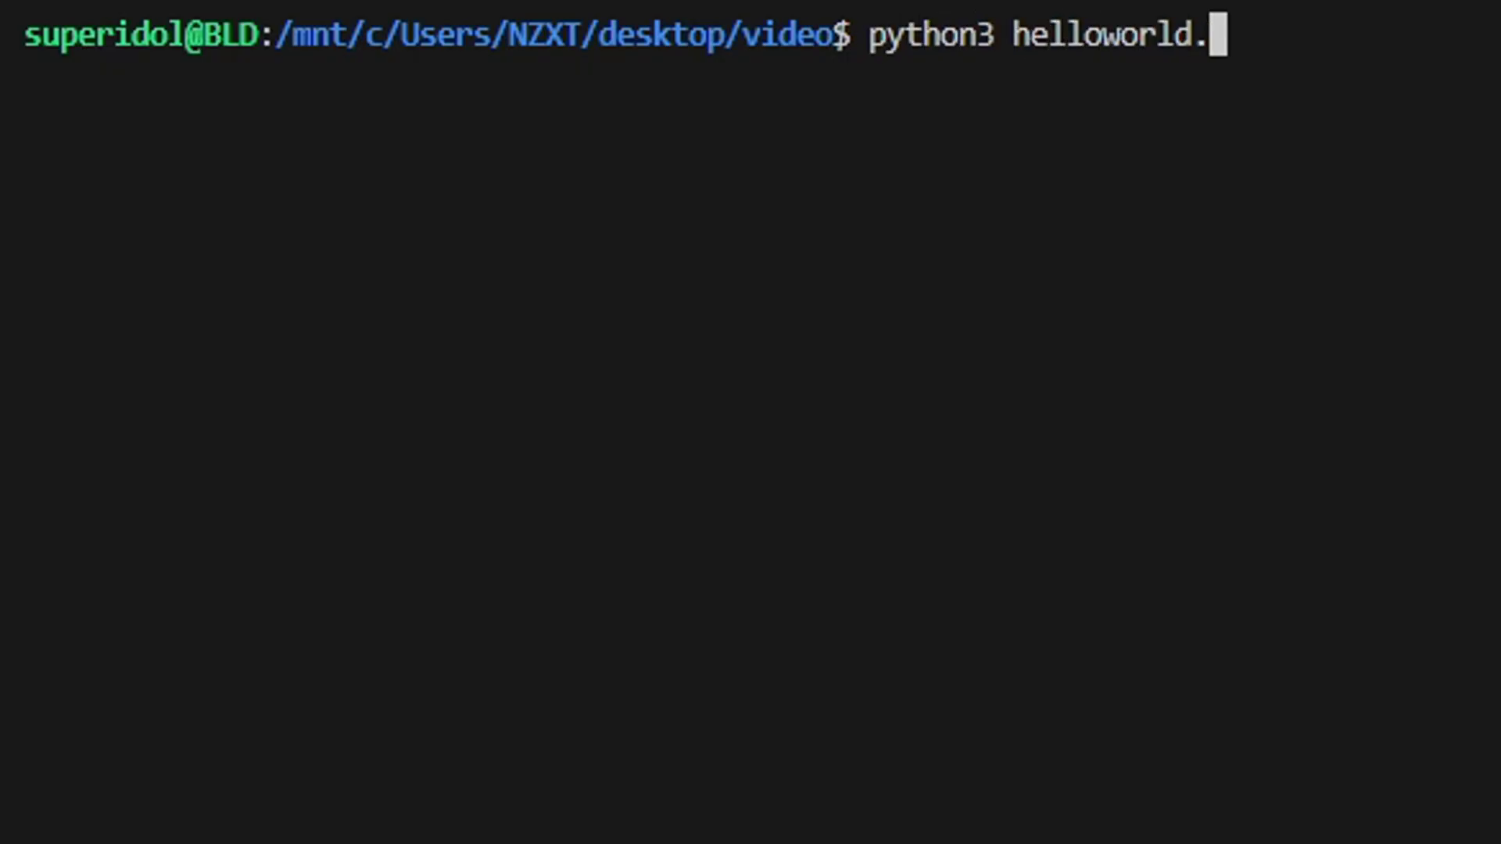
type("py")
- Run helloworld.py with python3 so the terminal prints Hello World!
key("Return")
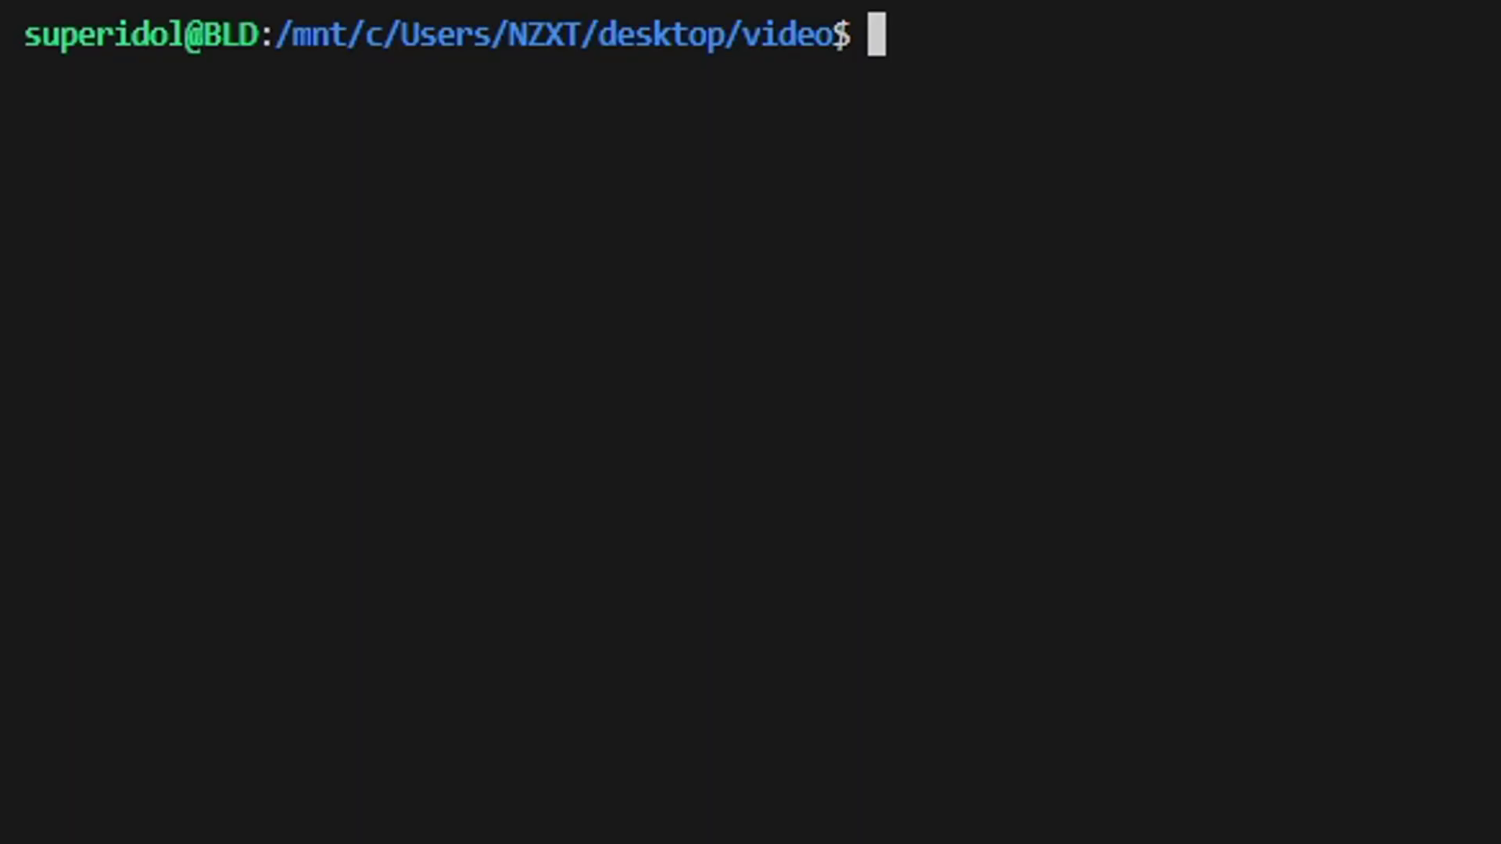
type("python3 scr")
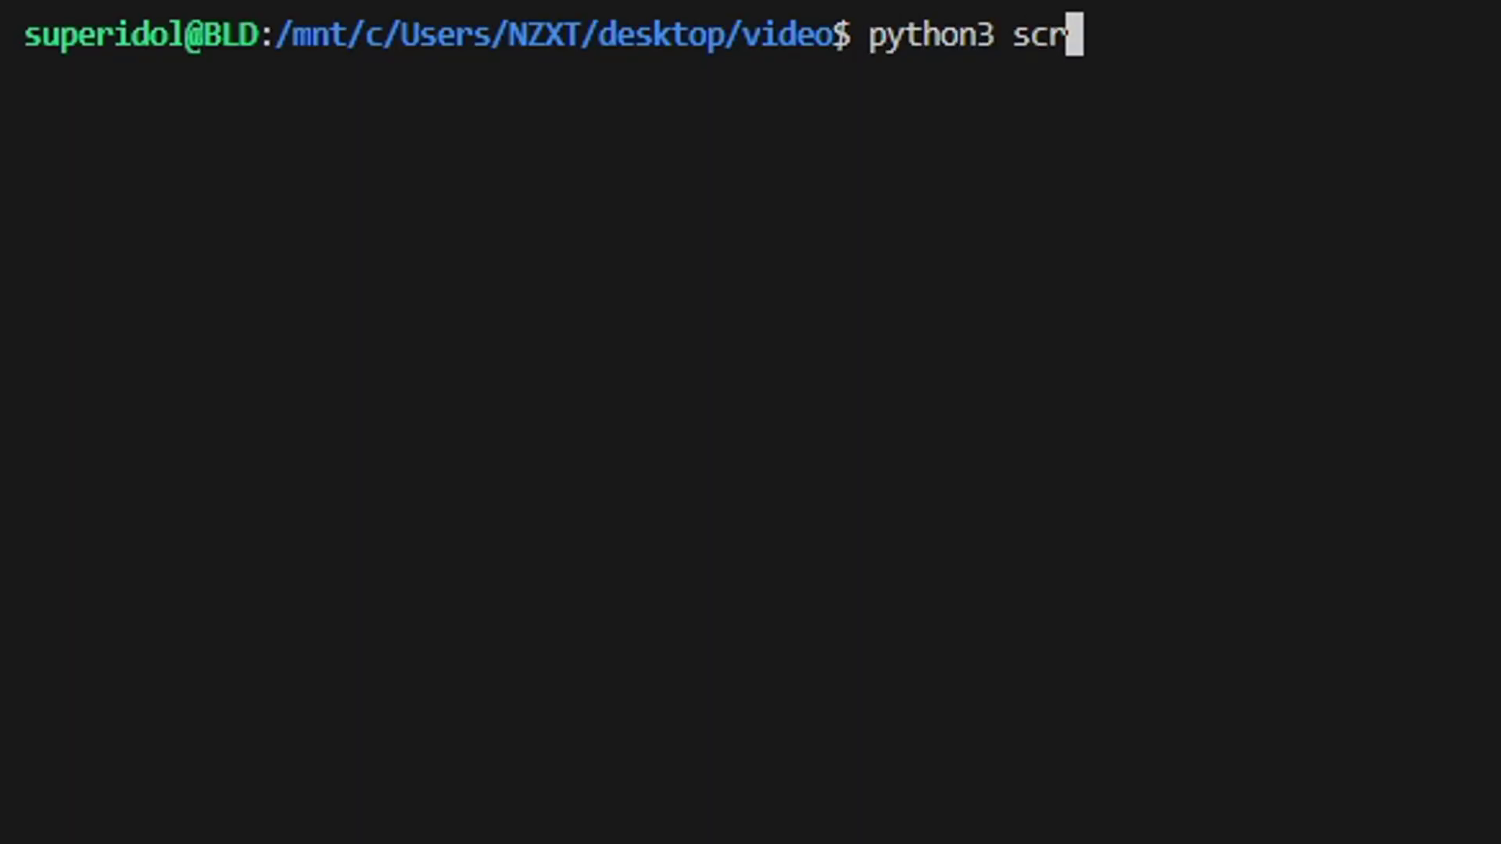
type("ipt.py")
- Run script.py, send the frontend and finish-everything chat messages, pull main, and view commit history
key("Return")
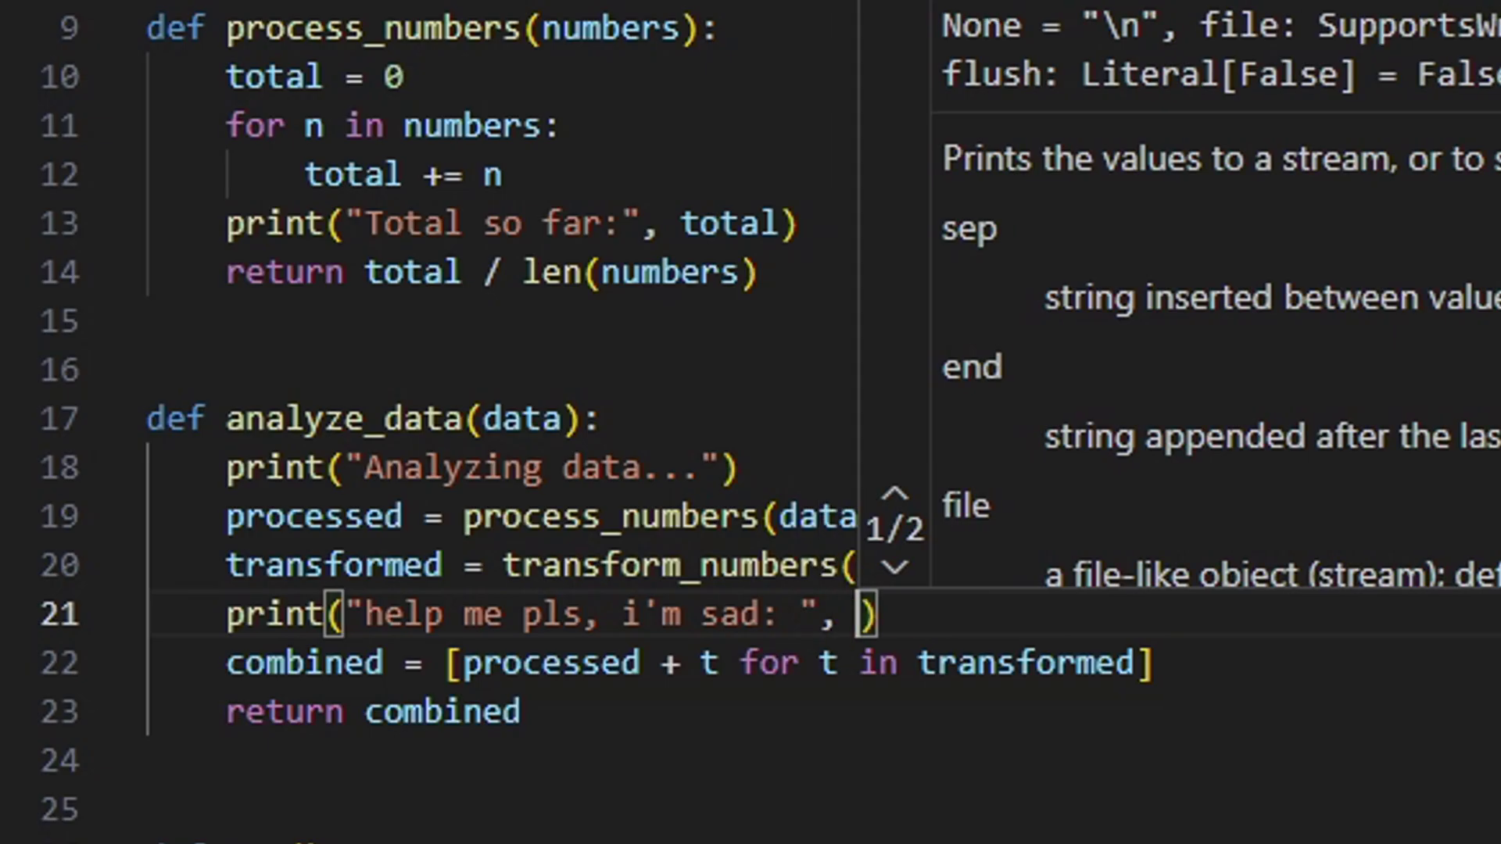
type("transformed")
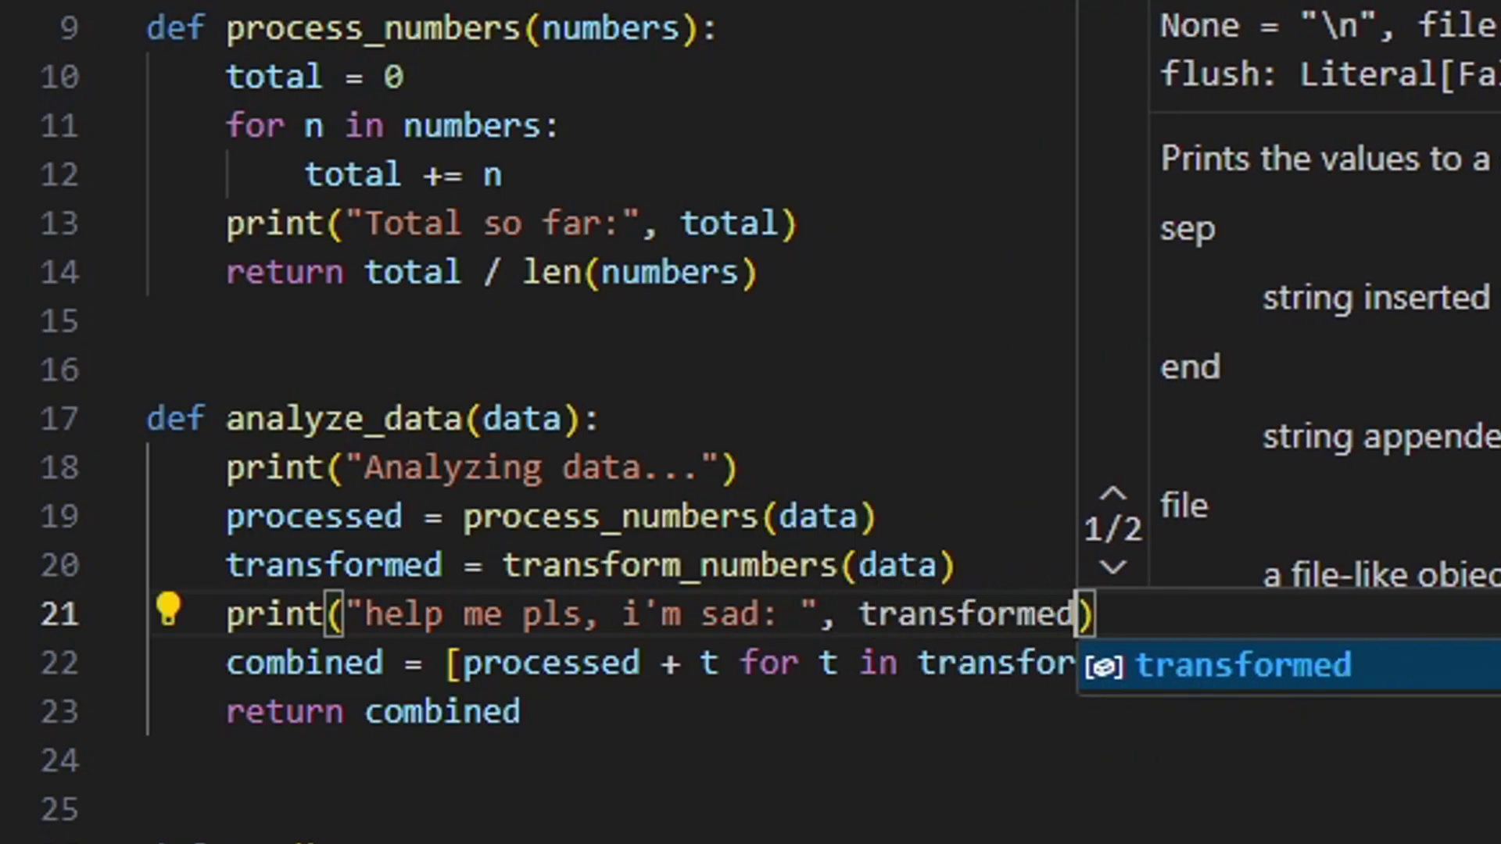
type("e this worksehension returns")
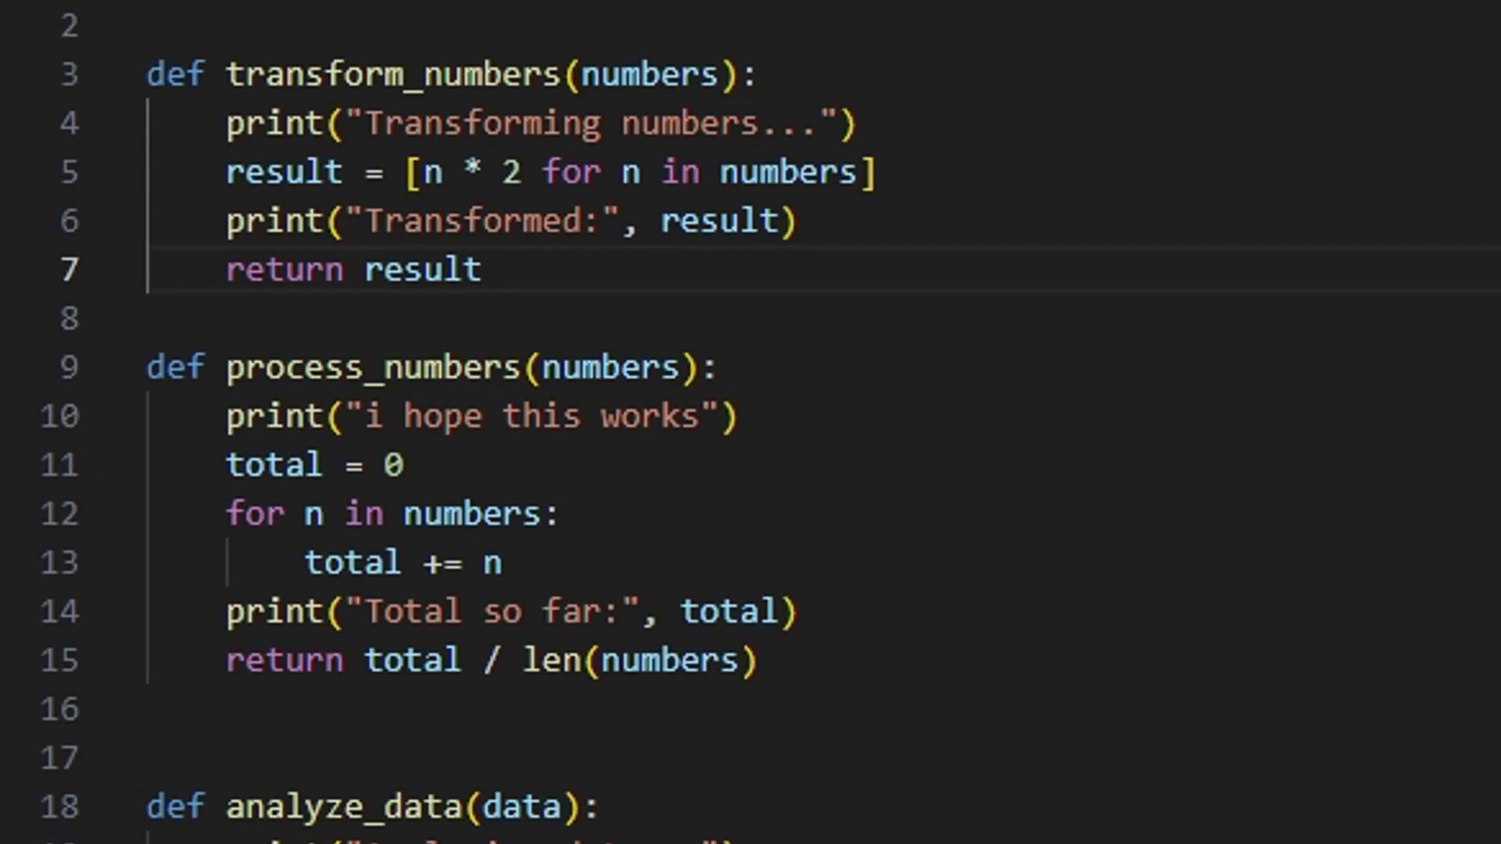
type("no on")
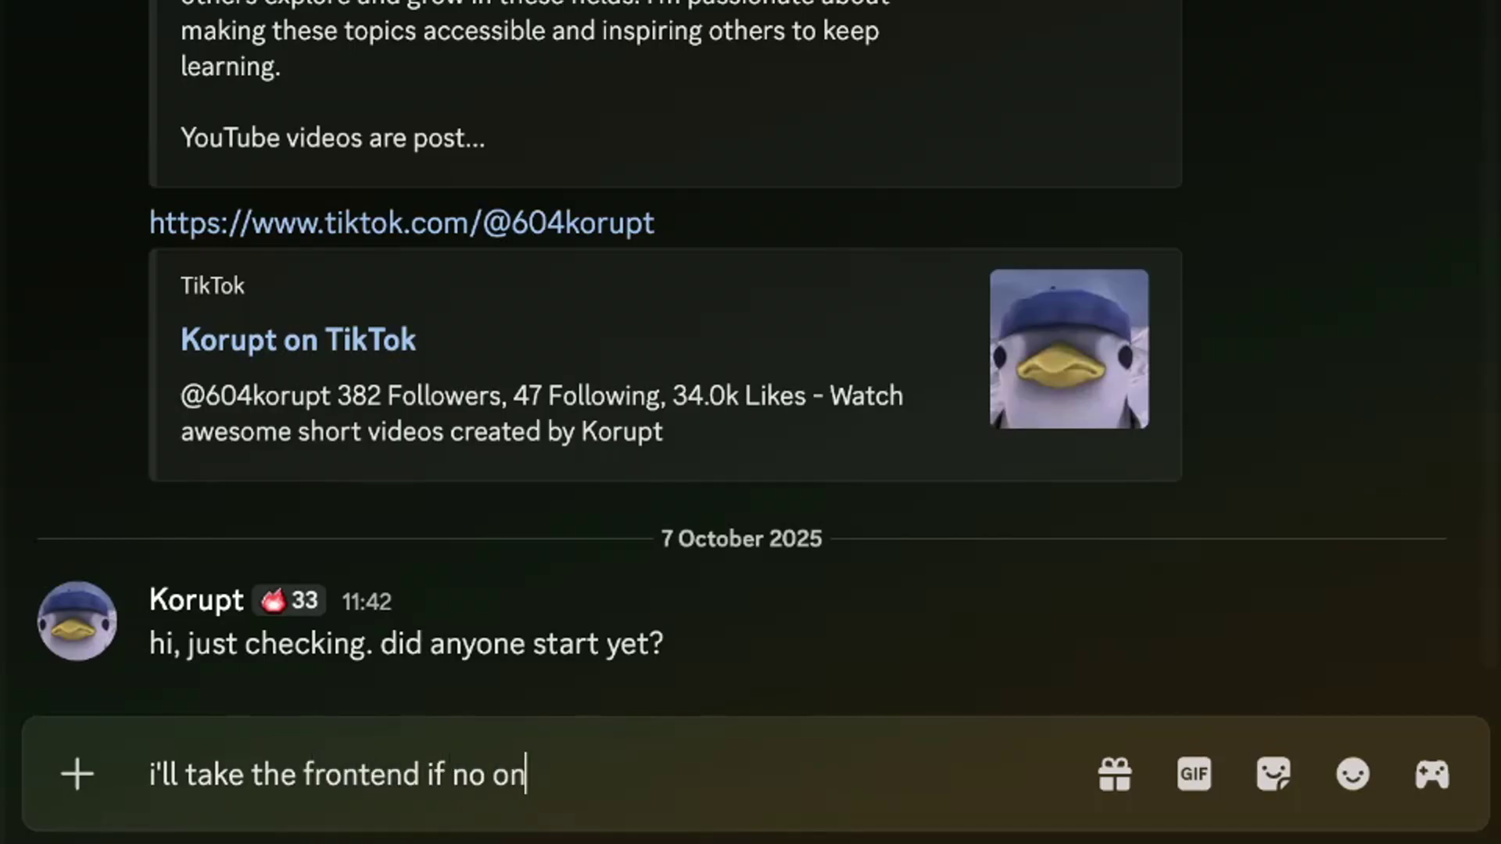
type("e else wants it")
key("Return")
type("ok, i'll just finish everything then")
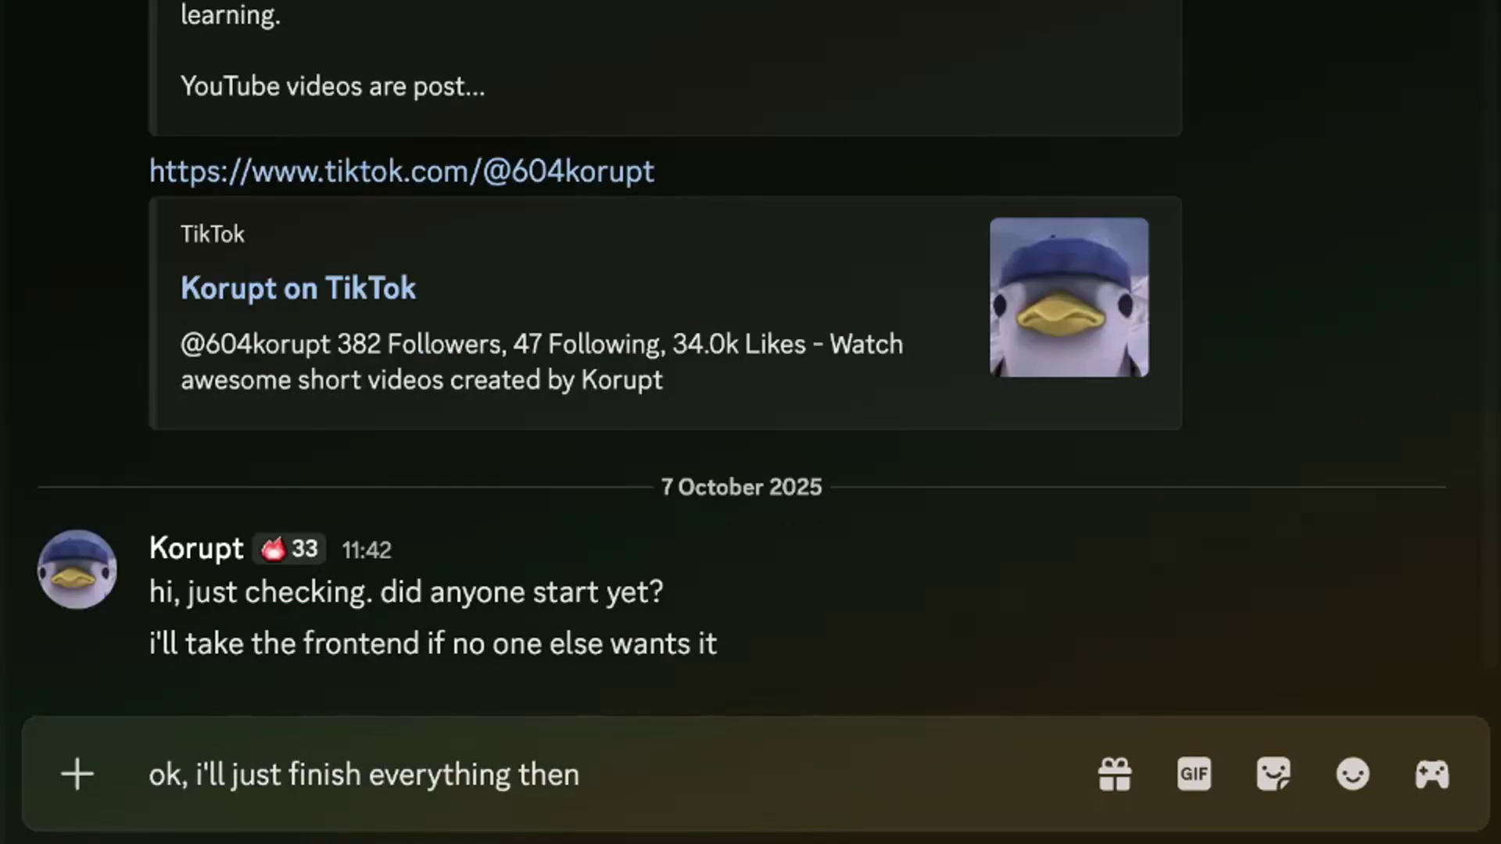
key("Return")
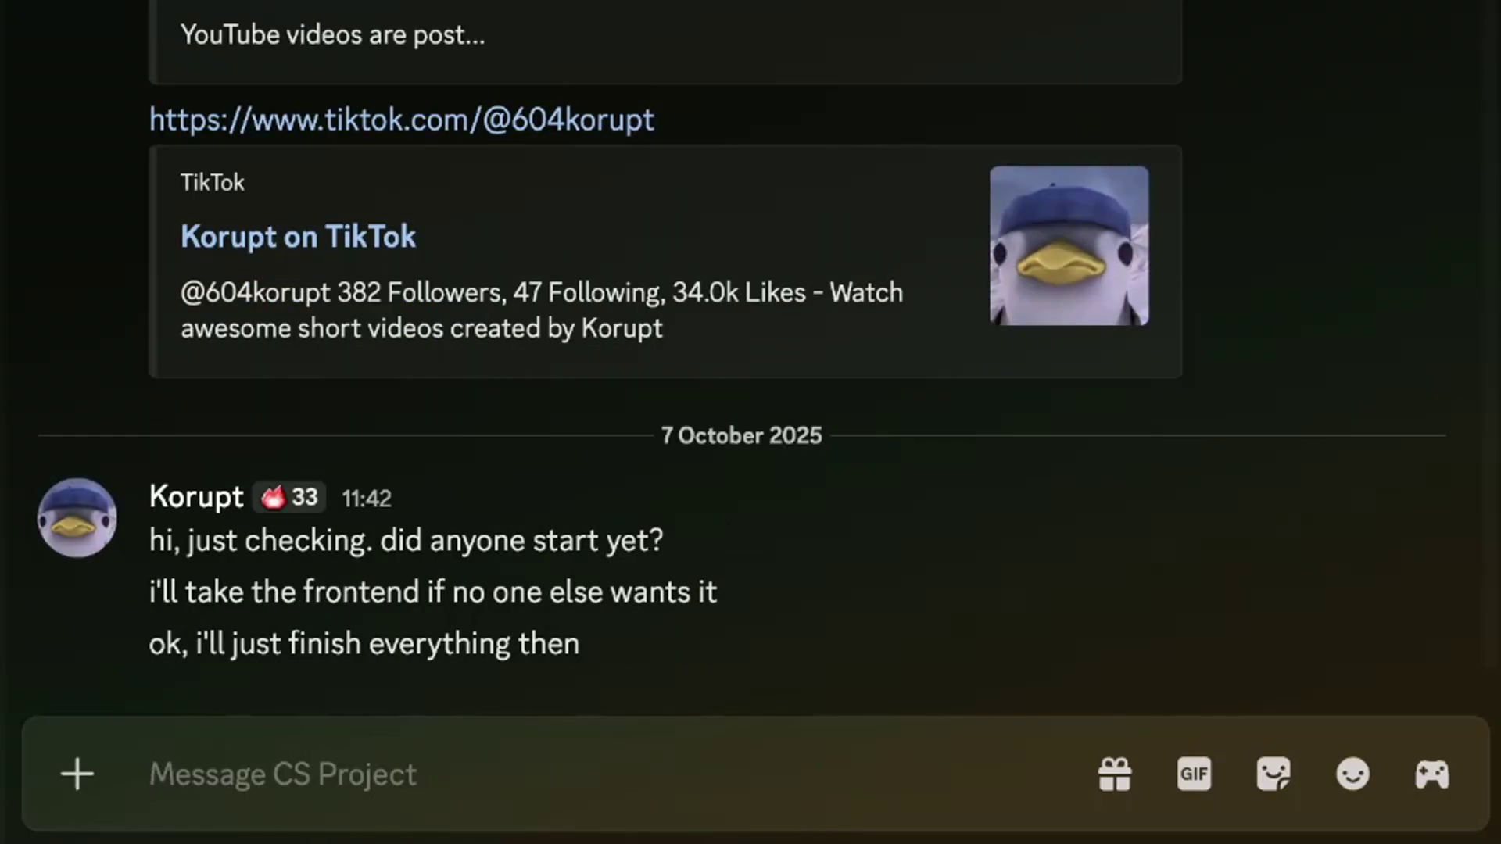
type("n main")
key("Return")
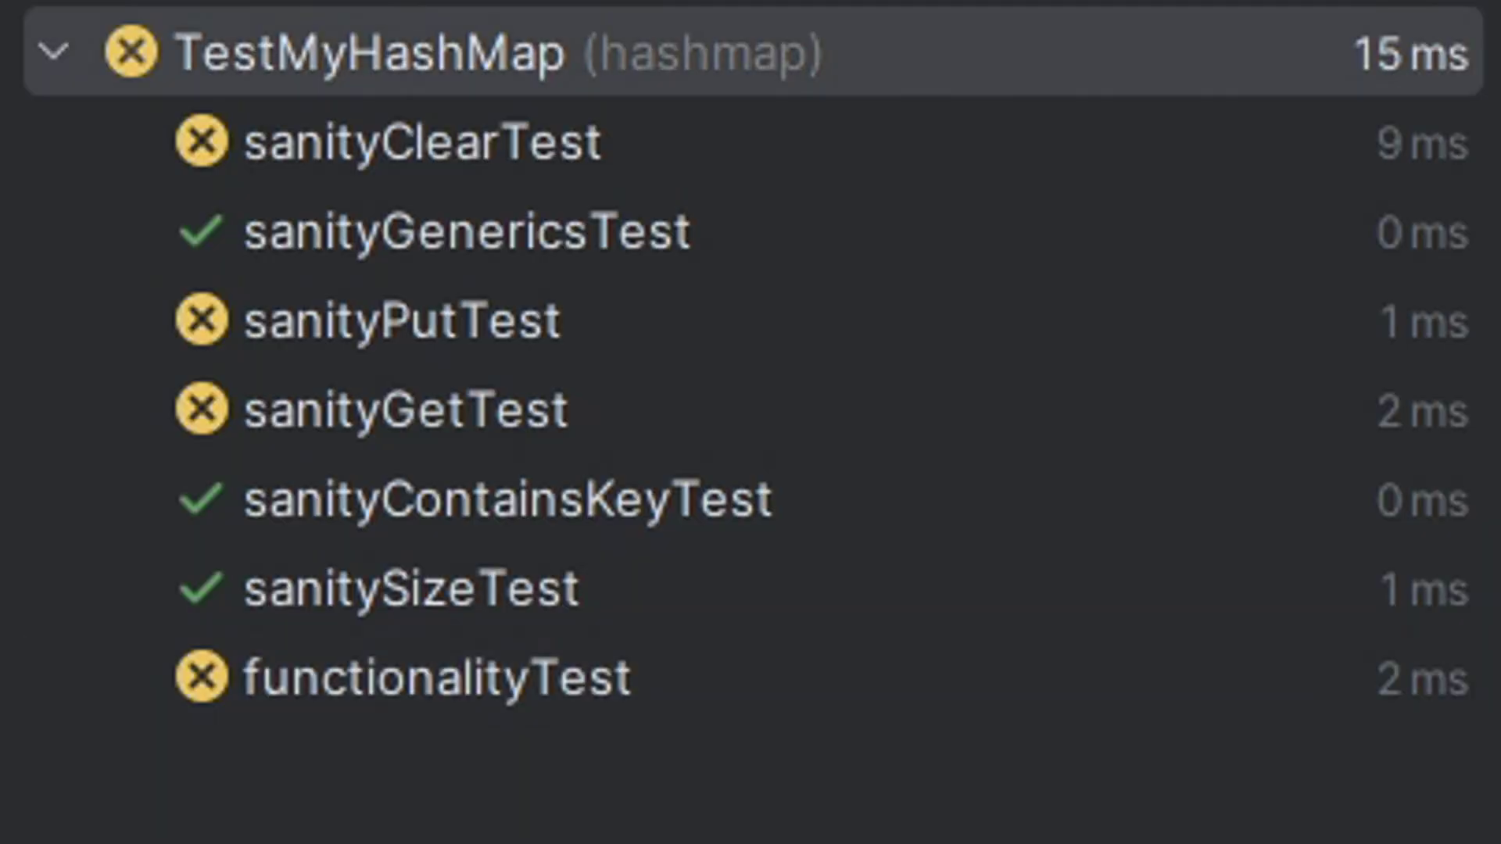
type("git log")
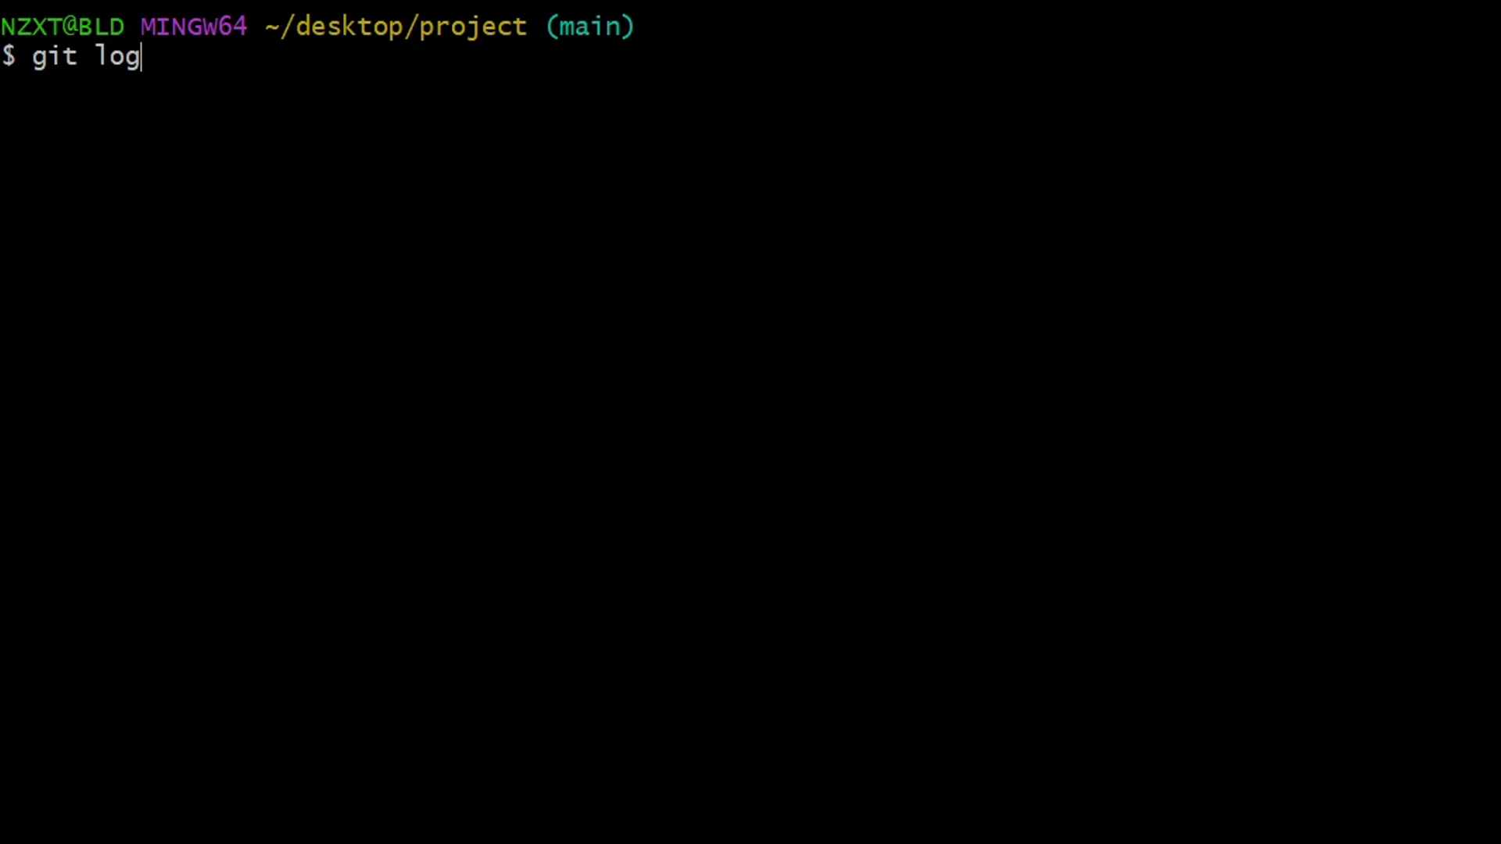
key("Return")
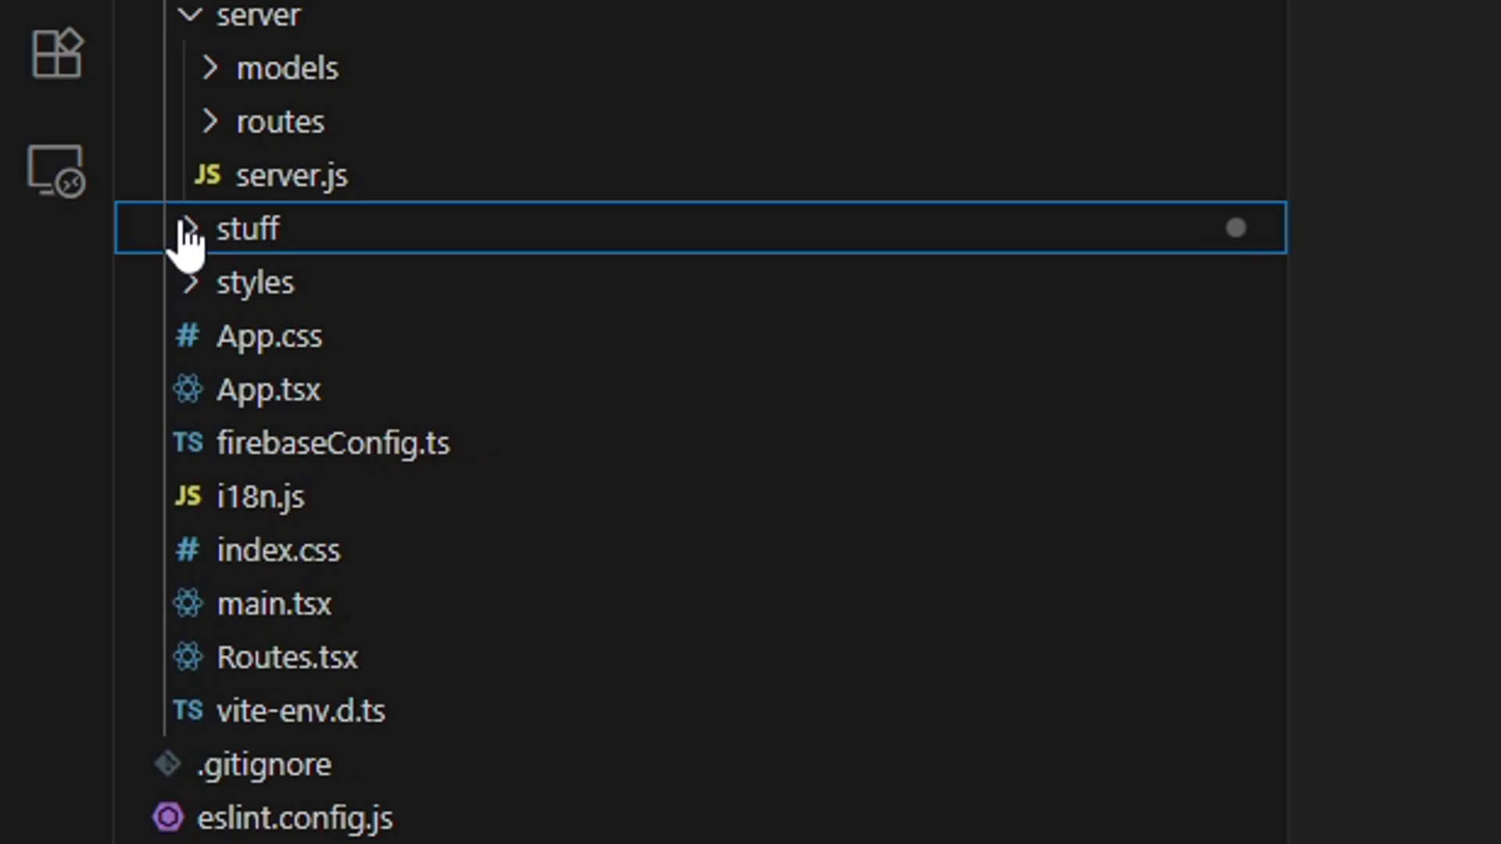
- Expand stuff through 5_more_stuff in the Explorer and select the nested final.js
left_click(185, 228)
left_click(214, 282)
left_click(238, 337)
left_click(255, 390)
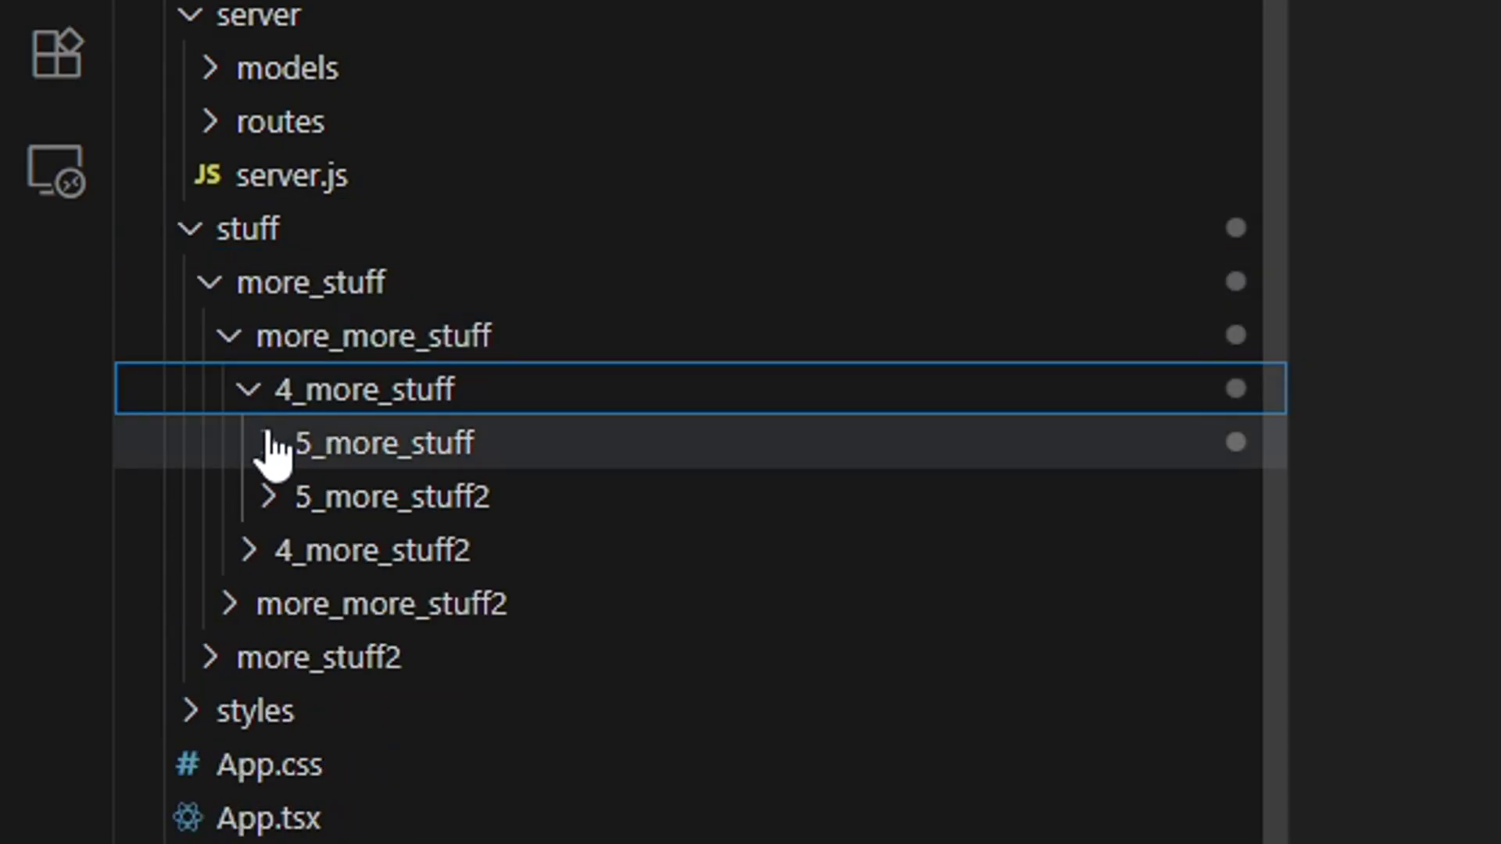
left_click(272, 444)
left_click(299, 502)
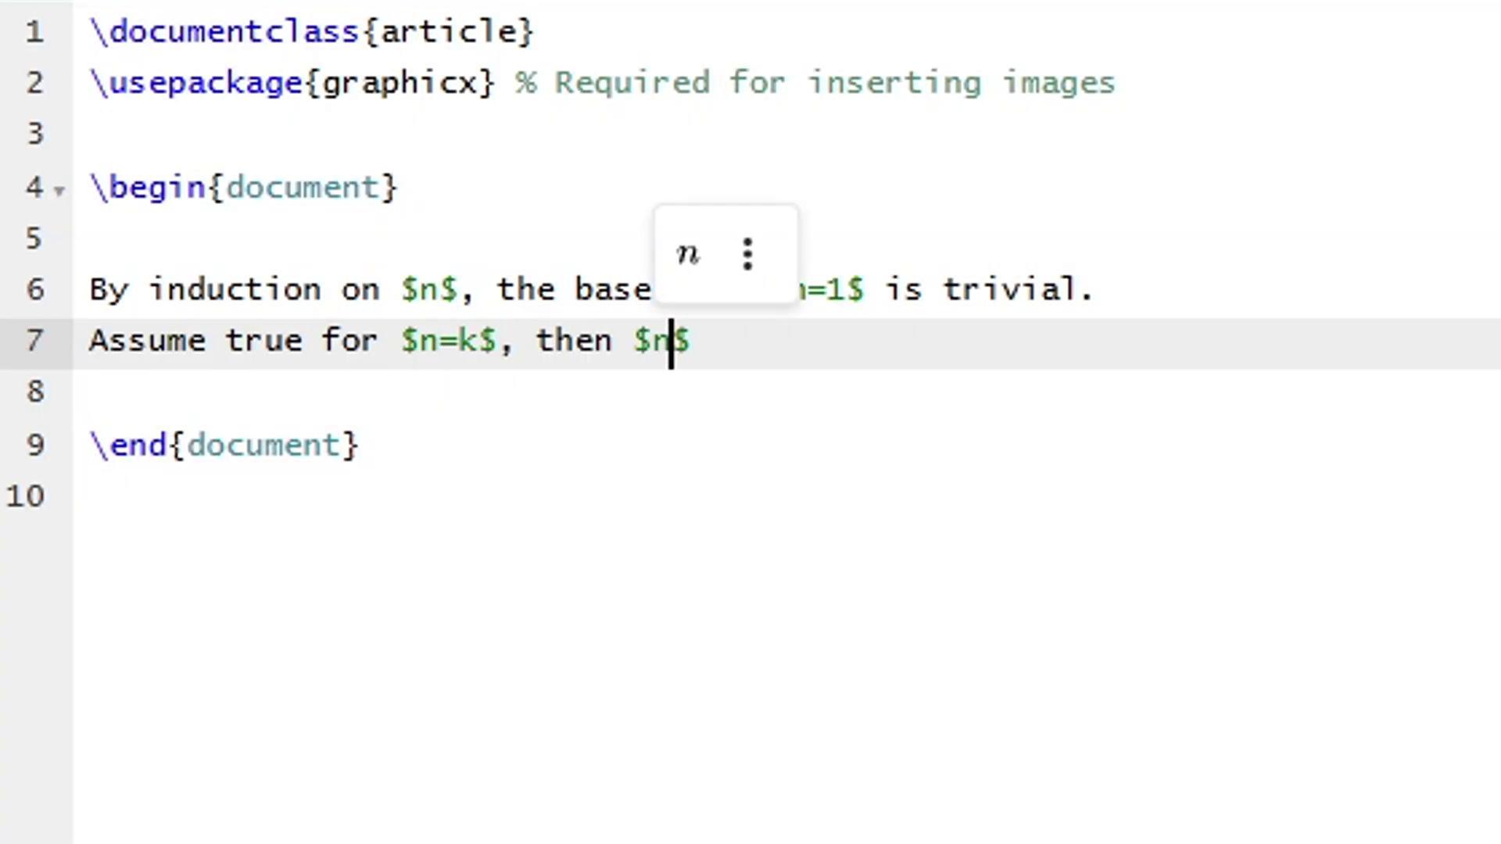
type("=k+$")
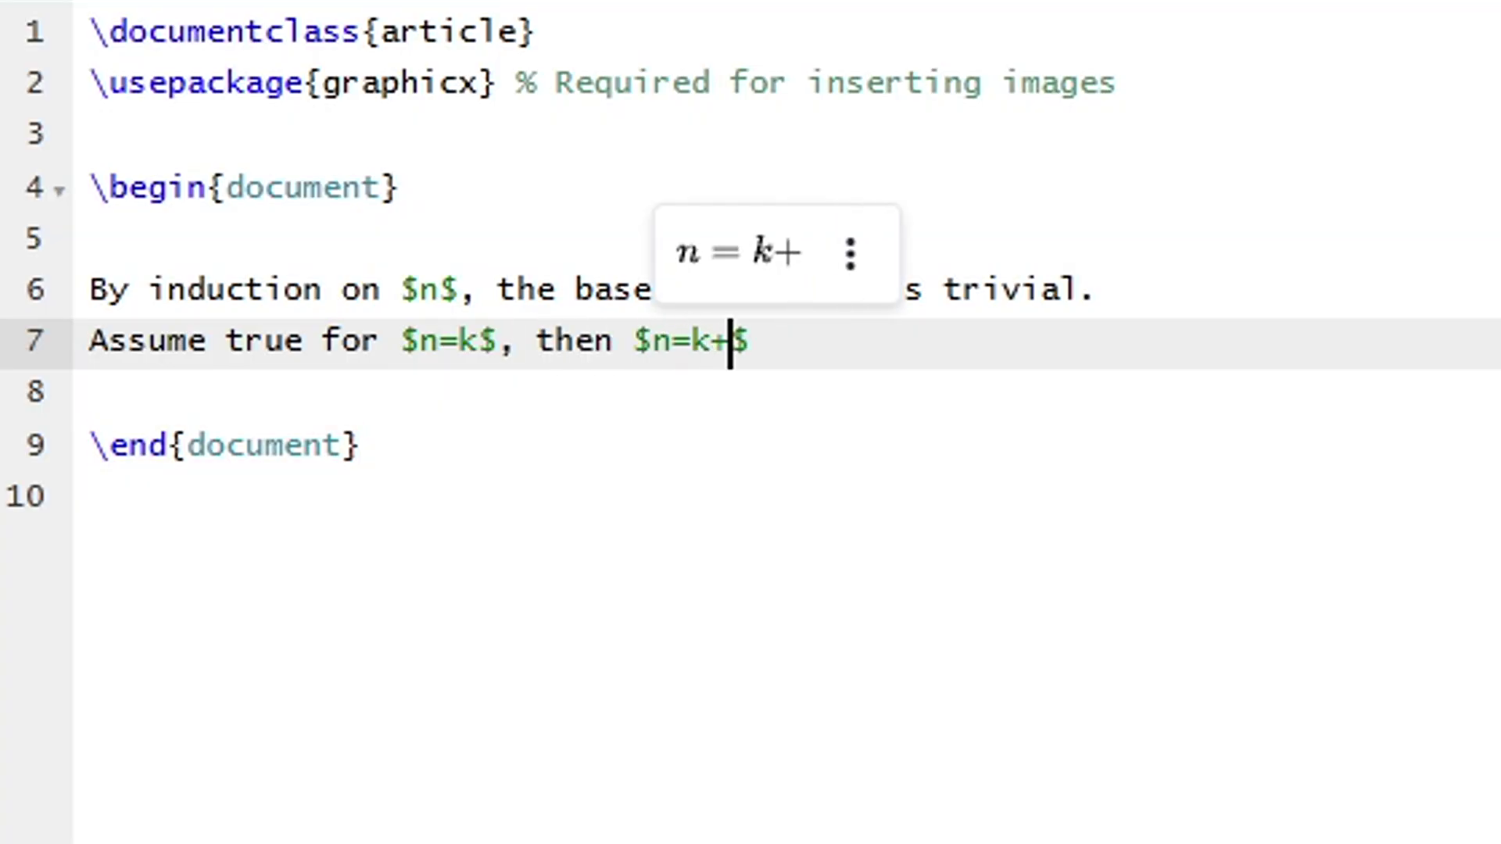
type("1$ follows immediately.")
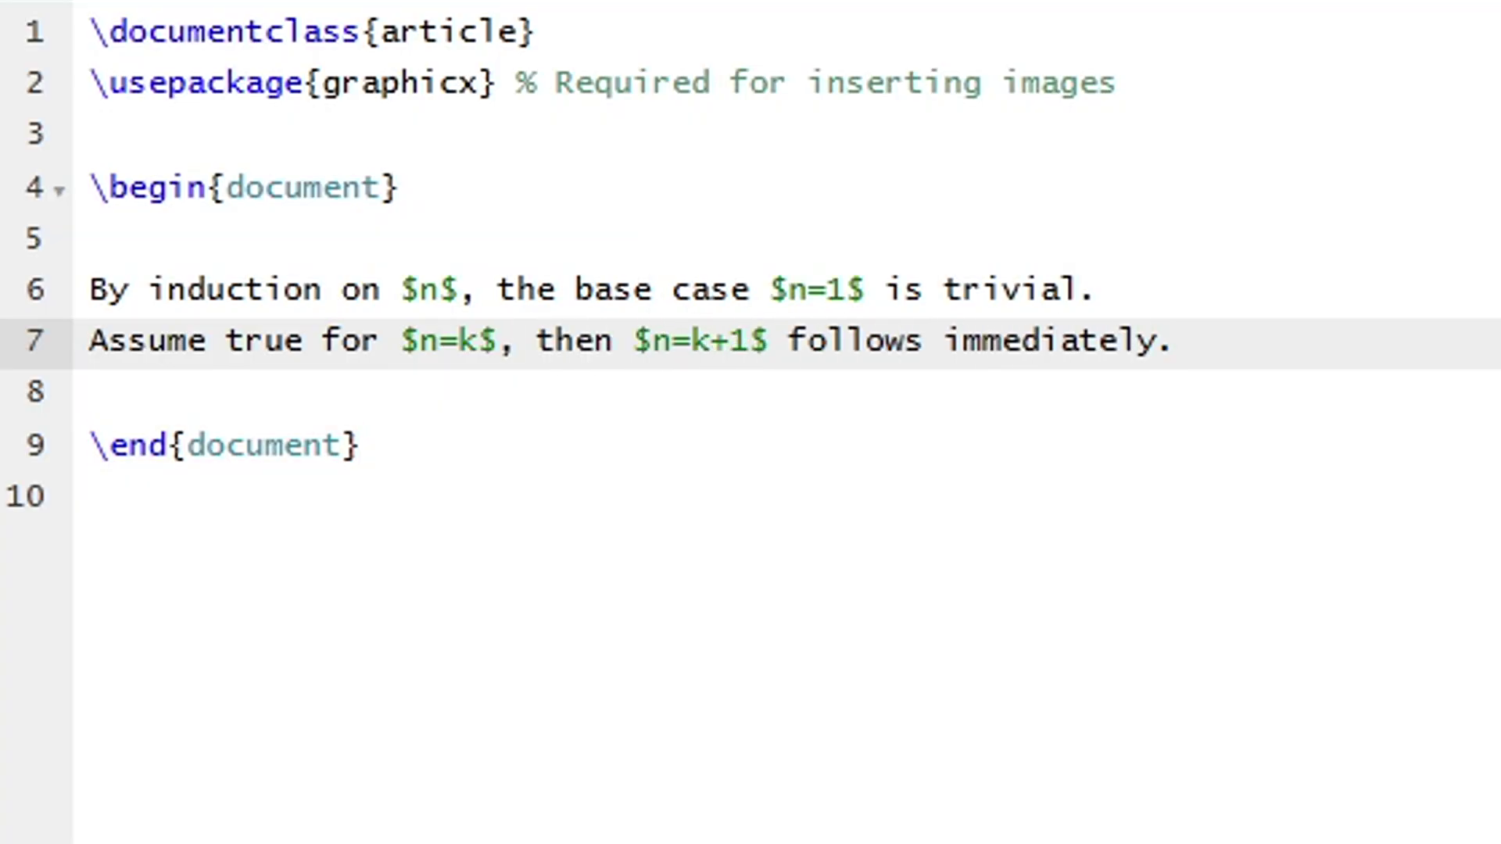